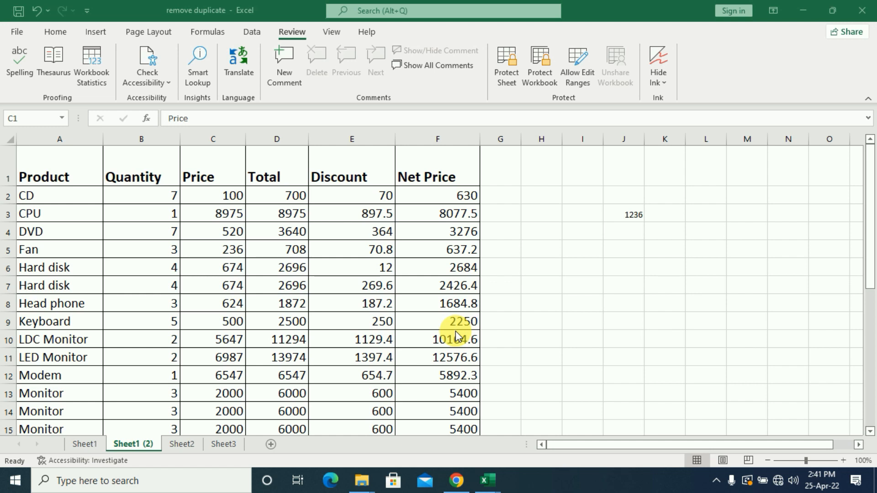
Review the column headings from Product to Net Price in row 1.
{"action": "left_click", "coordinate": [352, 286]}
{"action": "left_click", "coordinate": [353, 173]}
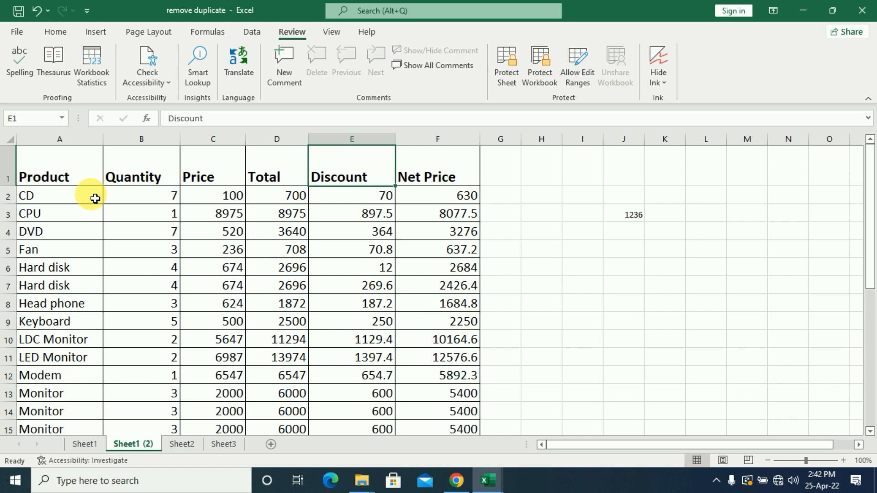
{"action": "left_click", "coordinate": [89, 176]}
{"action": "left_click", "coordinate": [149, 177]}
{"action": "left_click", "coordinate": [207, 173]}
{"action": "left_click", "coordinate": [274, 175]}
{"action": "left_click", "coordinate": [354, 173]}
{"action": "left_click", "coordinate": [415, 172]}
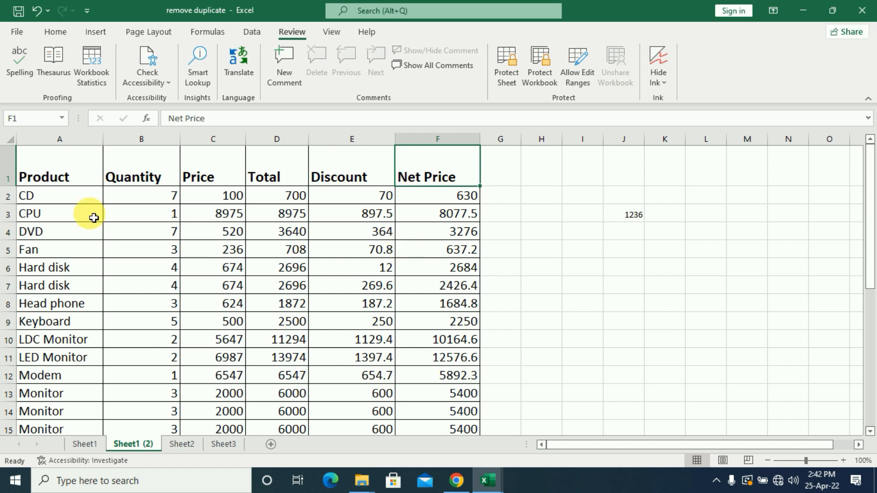
{"action": "left_click", "coordinate": [79, 185]}
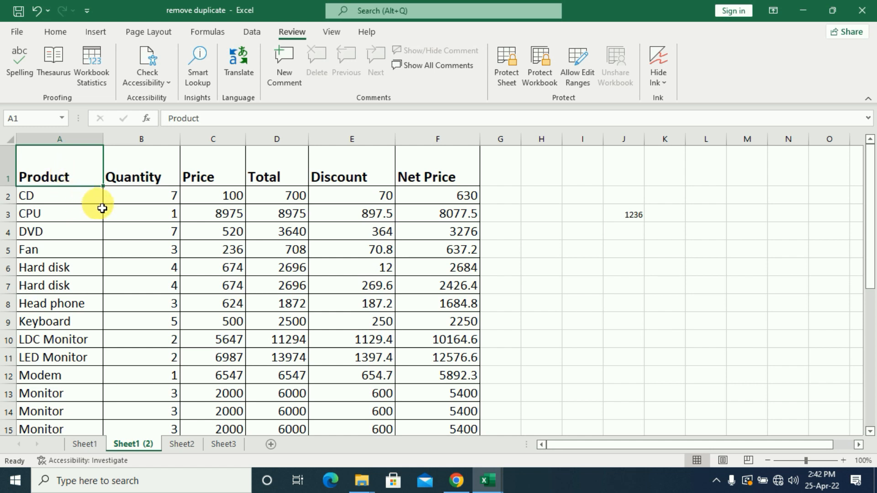
Examine the Quantity heading and compare it with the short values listed below it in column B.
{"action": "left_click", "coordinate": [146, 176]}
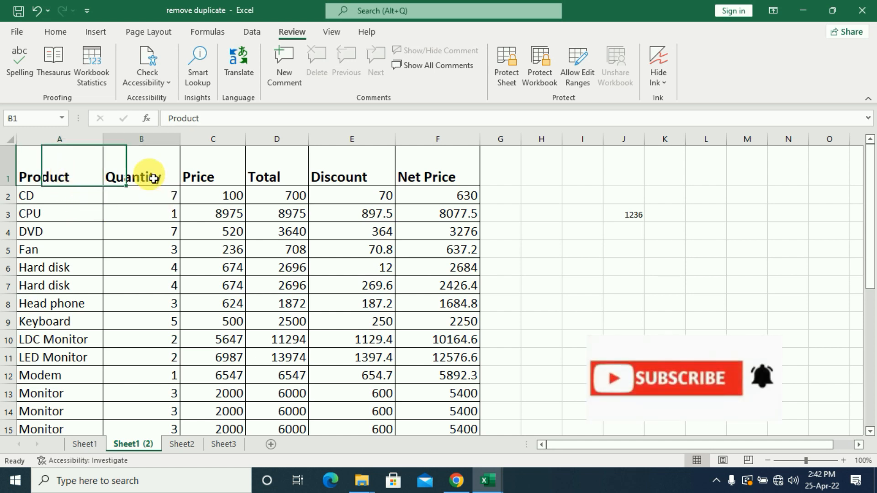
{"action": "scroll", "coordinate": [161, 235], "scroll_direction": "down", "scroll_amount": 3}
{"action": "scroll", "coordinate": [160, 263], "scroll_direction": "up", "scroll_amount": 3}
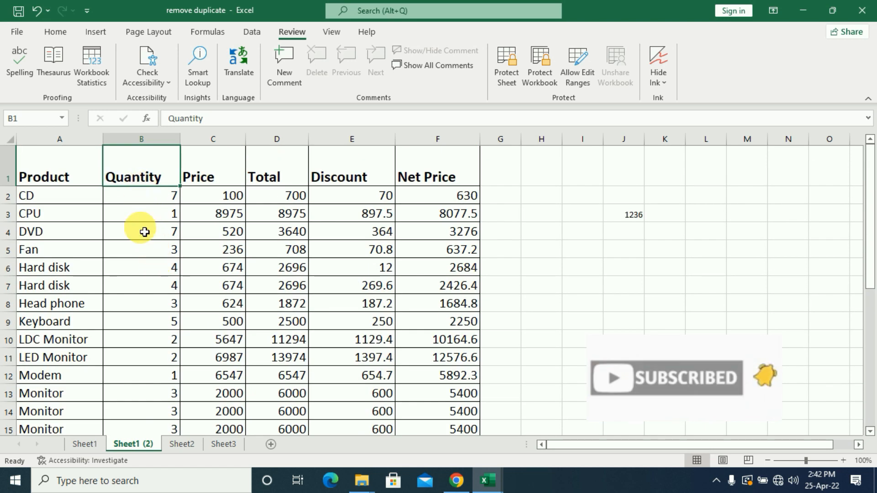
{"action": "scroll", "coordinate": [151, 324], "scroll_direction": "down", "scroll_amount": 3}
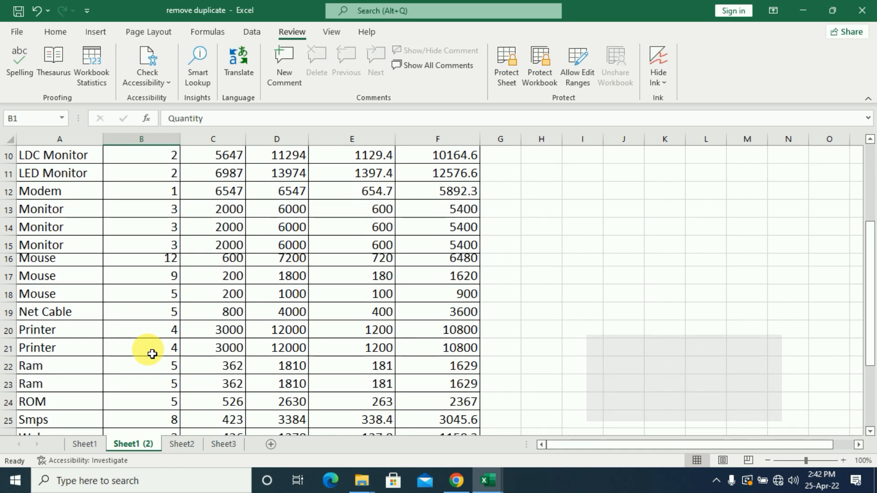
{"action": "scroll", "coordinate": [153, 354], "scroll_direction": "up", "scroll_amount": 3}
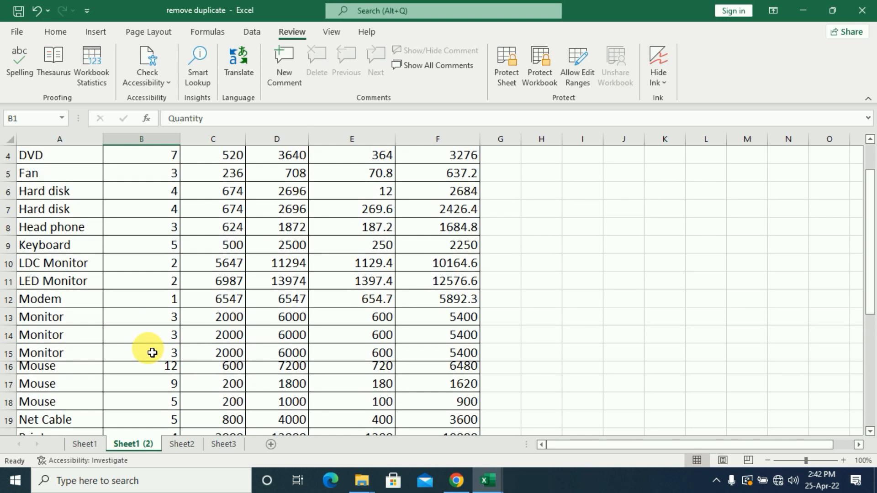
{"action": "left_click", "coordinate": [139, 201]}
{"action": "left_click", "coordinate": [140, 215]}
{"action": "left_click", "coordinate": [141, 235]}
{"action": "left_click", "coordinate": [142, 255]}
{"action": "left_click", "coordinate": [157, 292]}
Narrow column B so that it just fits the Quantity heading.
{"action": "left_click_drag", "start_coordinate": [179, 140], "coordinate": [142, 147]}
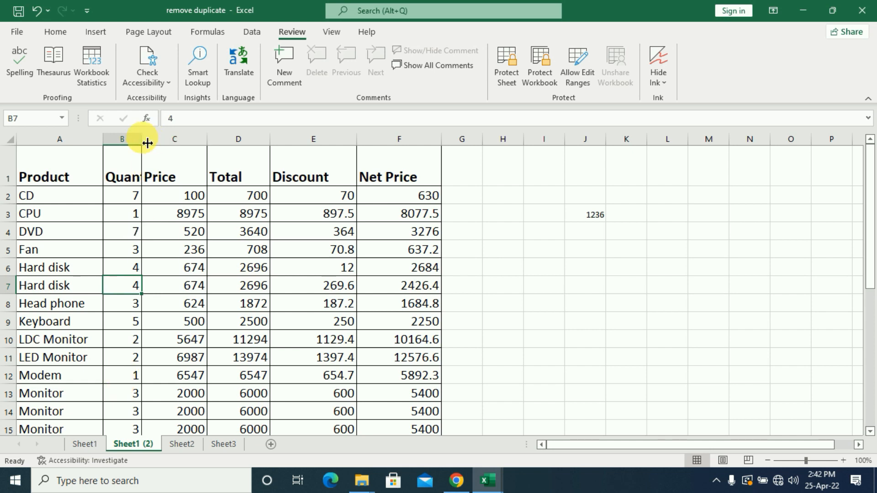
{"action": "left_click_drag", "start_coordinate": [147, 143], "coordinate": [176, 143]}
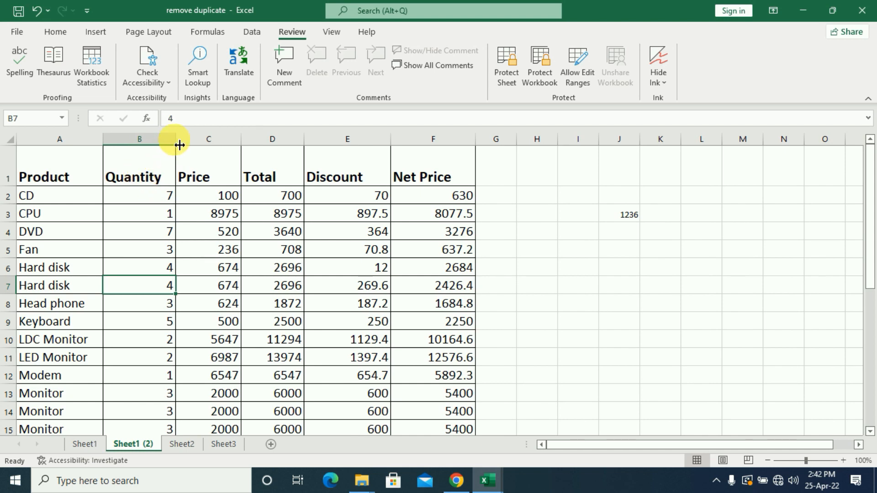
{"action": "left_click_drag", "start_coordinate": [179, 145], "coordinate": [166, 144]}
Angle the Quantity heading counterclockwise, and enlarge row 1 and column B so the slanted text fits.
{"action": "left_click", "coordinate": [138, 178]}
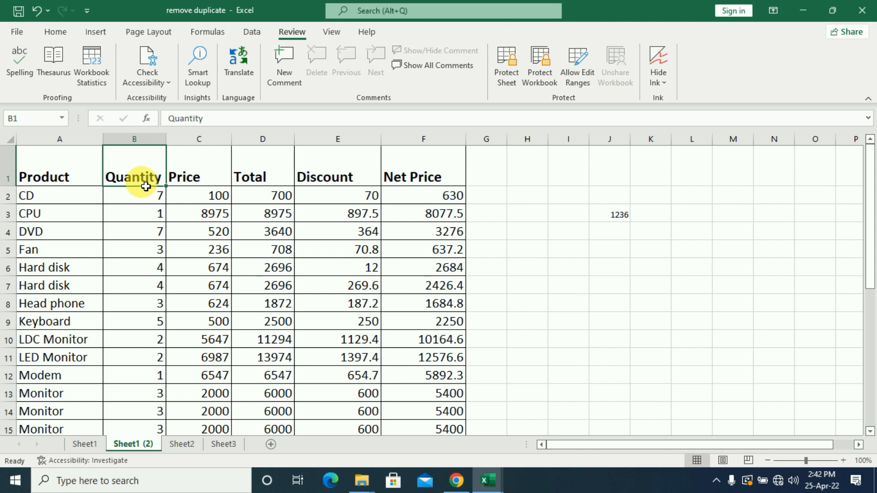
{"action": "left_click", "coordinate": [55, 32]}
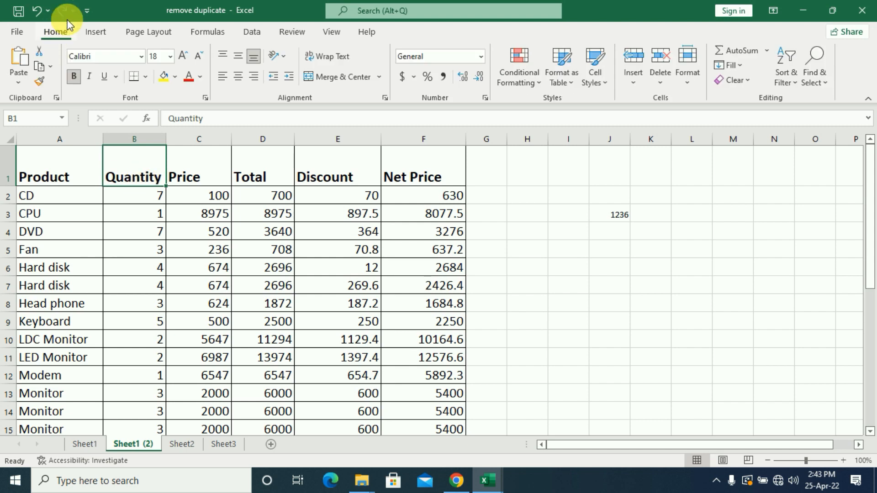
{"action": "left_click", "coordinate": [284, 55]}
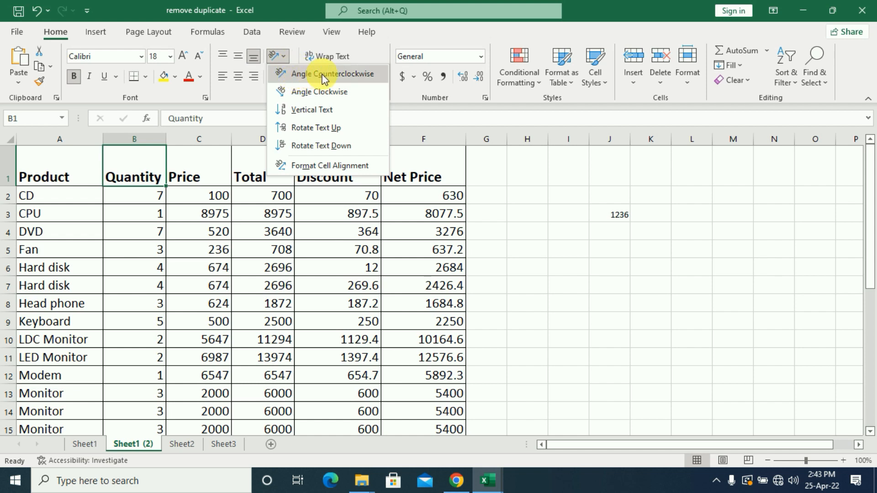
{"action": "left_click", "coordinate": [374, 84]}
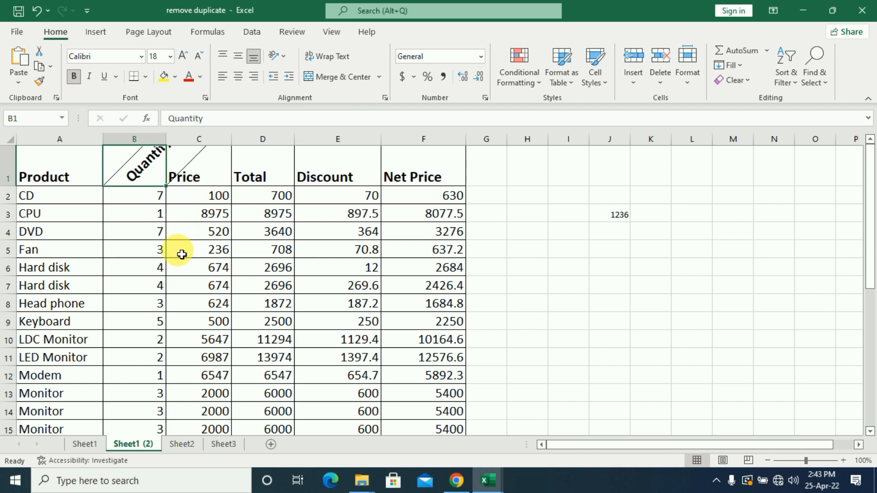
{"action": "left_click_drag", "start_coordinate": [14, 186], "coordinate": [18, 216]}
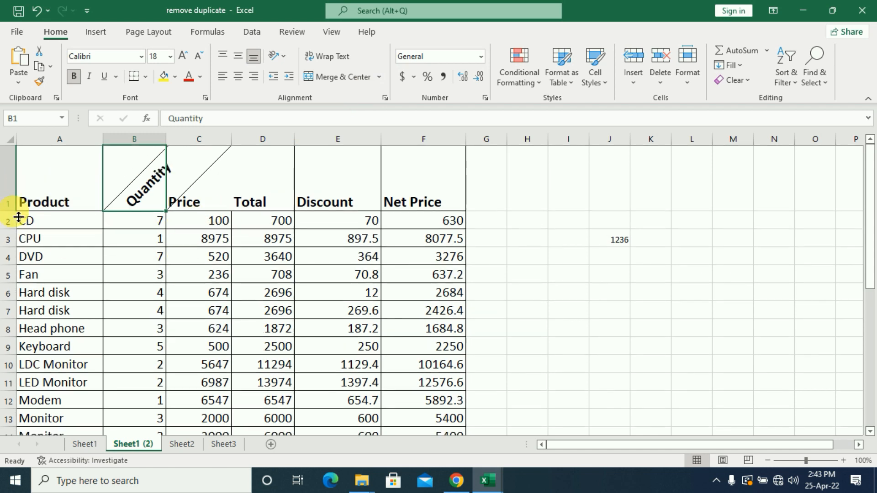
{"action": "left_click_drag", "start_coordinate": [18, 215], "coordinate": [17, 227]}
{"action": "left_click_drag", "start_coordinate": [171, 149], "coordinate": [202, 149]}
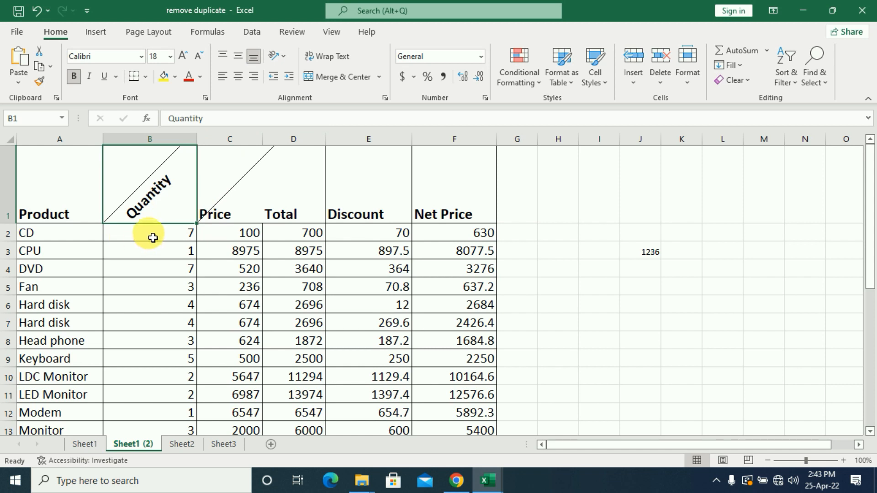
Angle the Quantity heading clockwise and apply the same Angle Clockwise orientation to the Price through Net Price headings.
{"action": "left_click", "coordinate": [282, 56]}
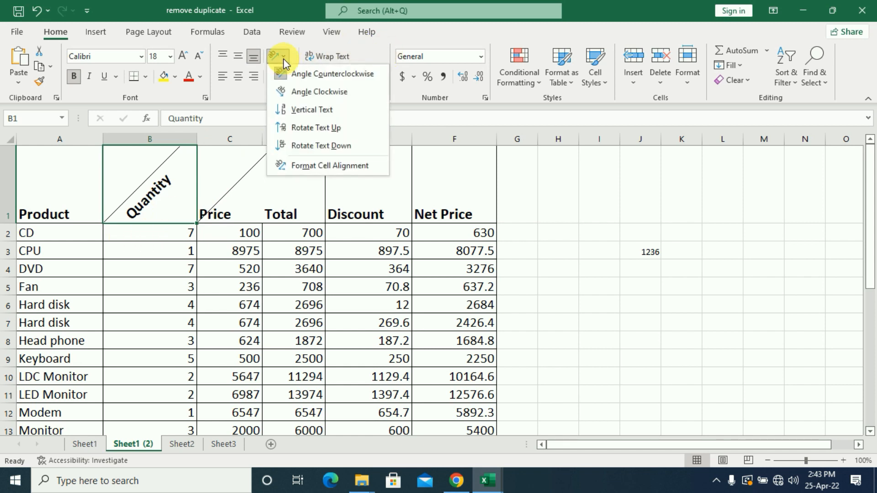
{"action": "left_click", "coordinate": [314, 92]}
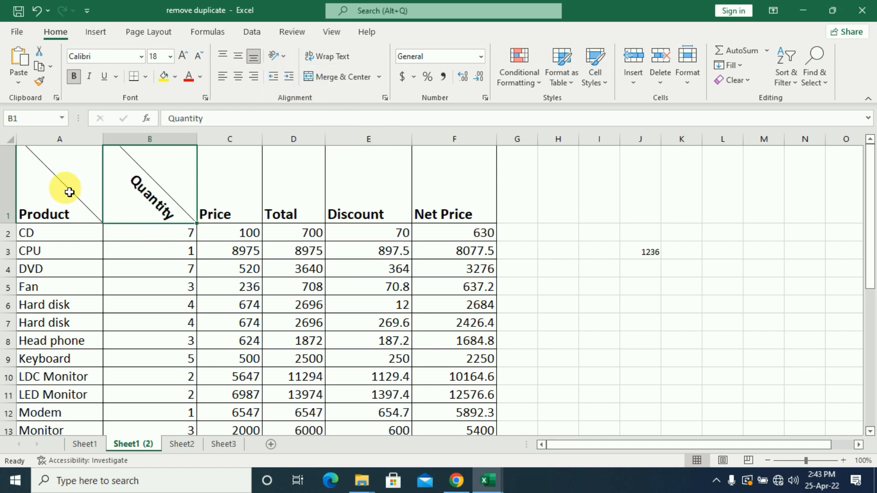
{"action": "left_click_drag", "start_coordinate": [213, 170], "coordinate": [443, 172]}
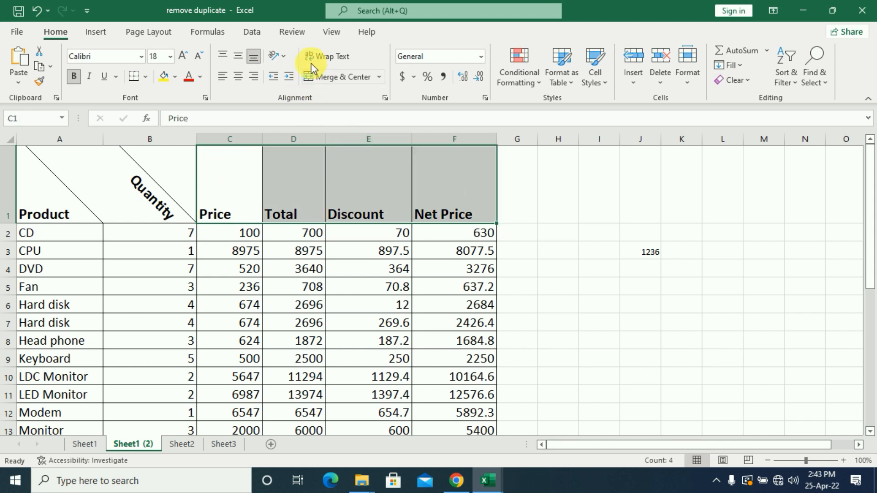
{"action": "left_click", "coordinate": [280, 55]}
{"action": "left_click", "coordinate": [316, 92]}
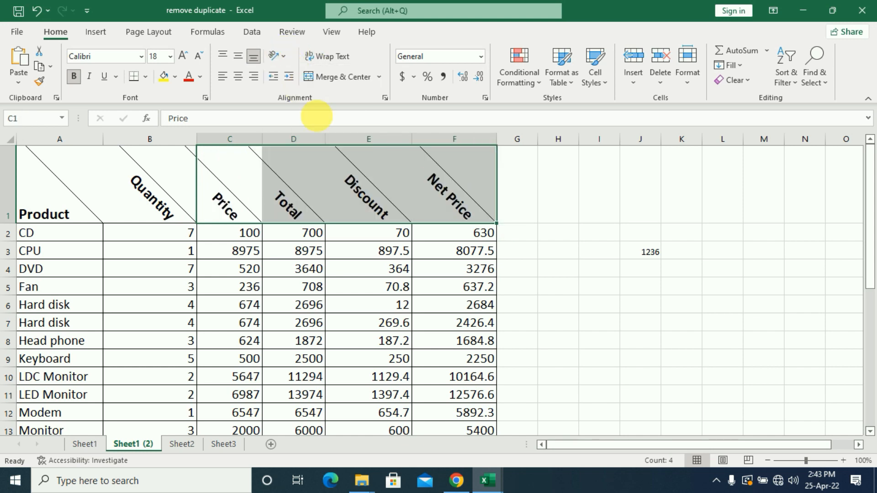
{"action": "left_click", "coordinate": [375, 251]}
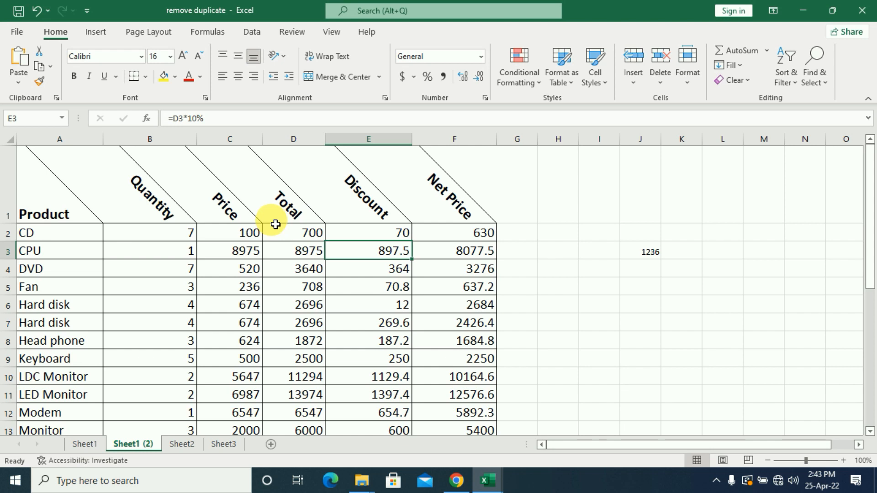
Undo the angled heading orientations together with the resizing of row 1 and column B.
{"action": "key", "text": "ctrl+z"}
{"action": "left_click", "coordinate": [284, 203]}
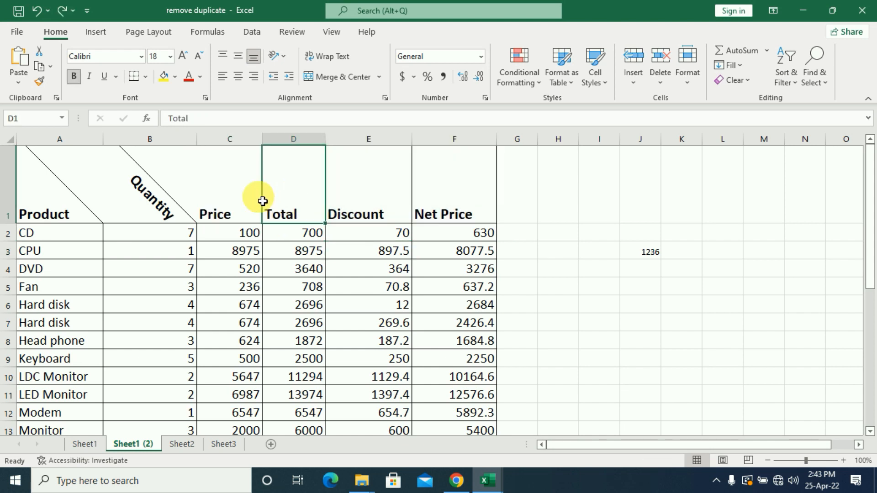
{"action": "left_click", "coordinate": [146, 195]}
{"action": "key", "text": "ctrl+z"}
{"action": "key", "text": "ctrl+z"}
{"action": "key", "text": "ctrl+z"}
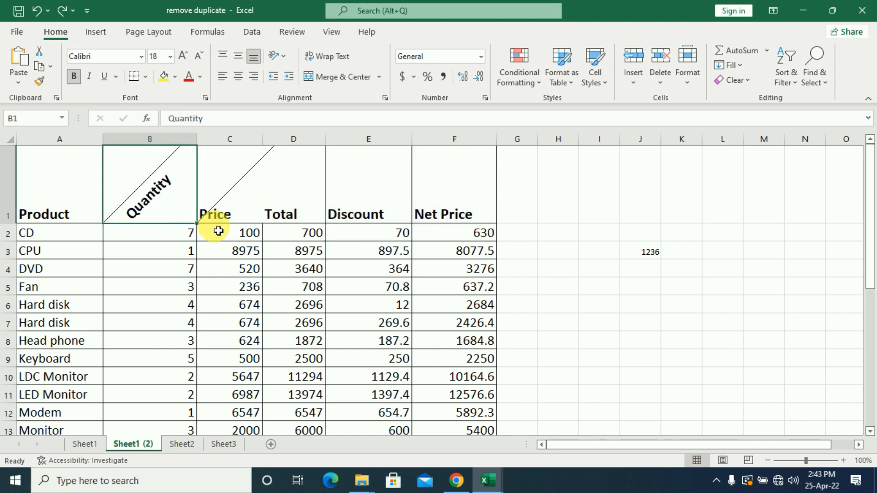
Set the Quantity heading to Vertical Text and fit the height of row 1 to the stacked letters.
{"action": "left_click", "coordinate": [283, 56]}
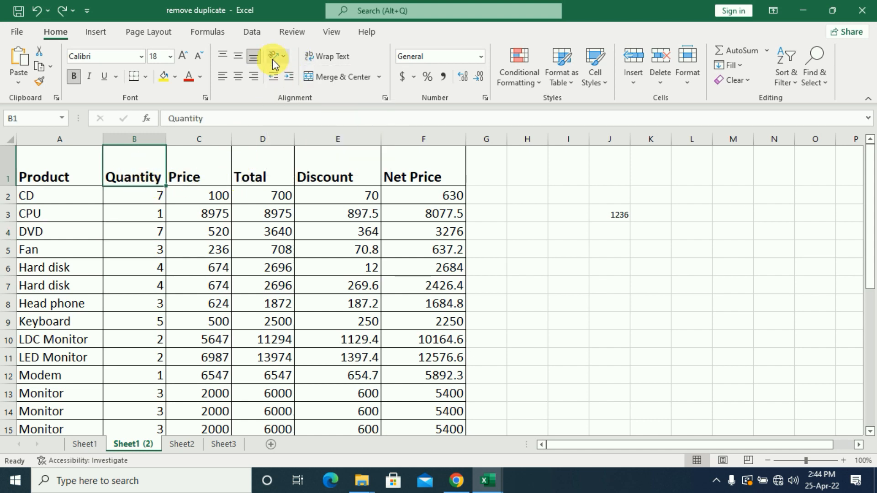
{"action": "left_click", "coordinate": [277, 56]}
{"action": "left_click", "coordinate": [312, 110]}
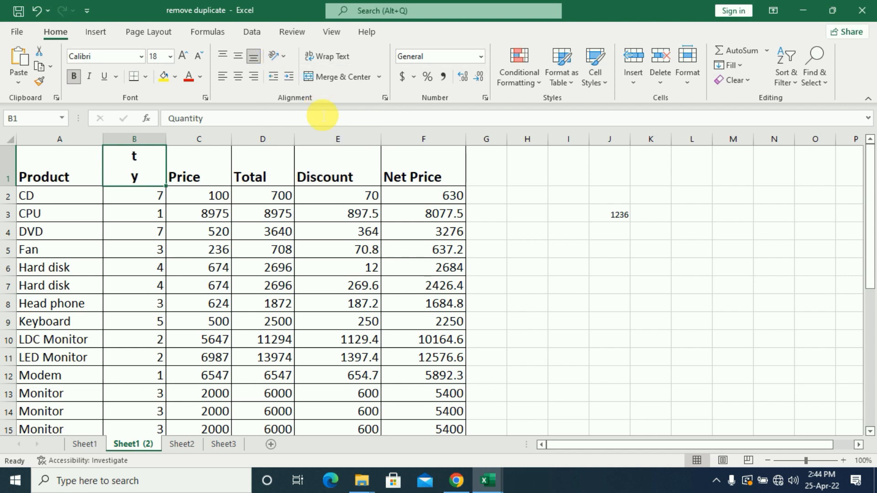
{"action": "left_click_drag", "start_coordinate": [9, 186], "coordinate": [11, 266]}
{"action": "double_click", "coordinate": [10, 266]}
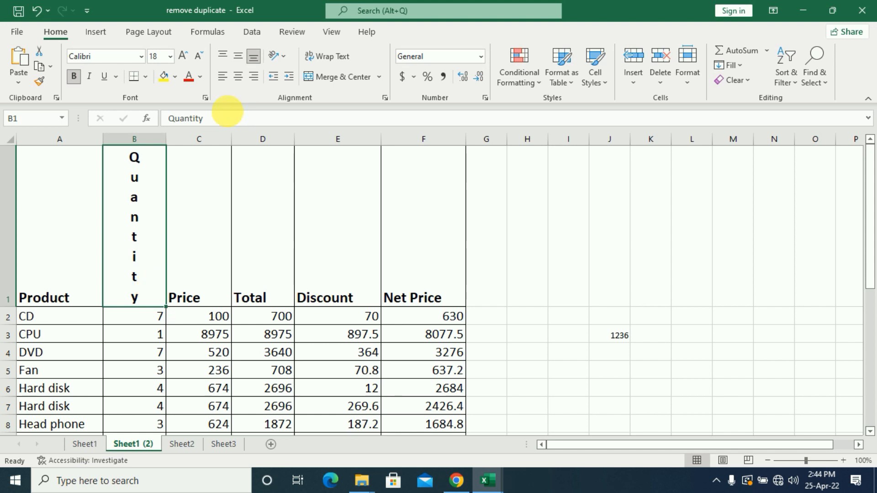
Undo the Vertical Text orientation of the Quantity heading and the row 1 height changes.
{"action": "key", "text": "ctrl+z"}
{"action": "key", "text": "ctrl+z"}
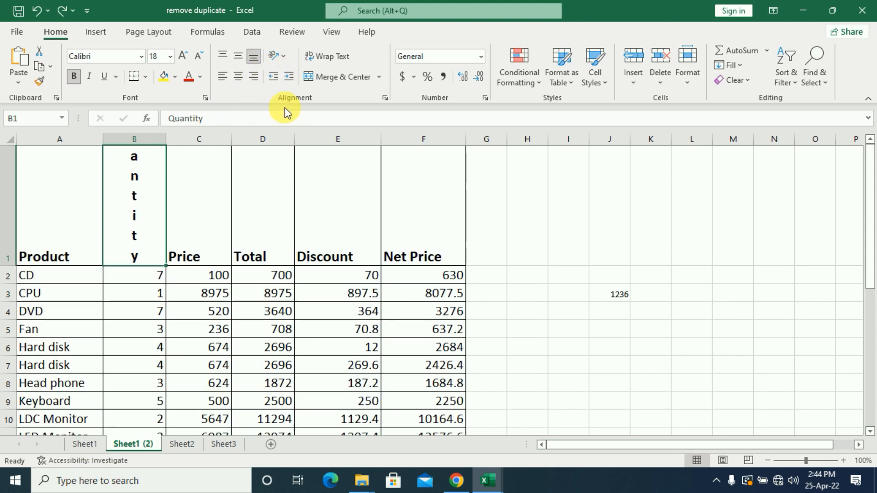
{"action": "key", "text": "ctrl+z"}
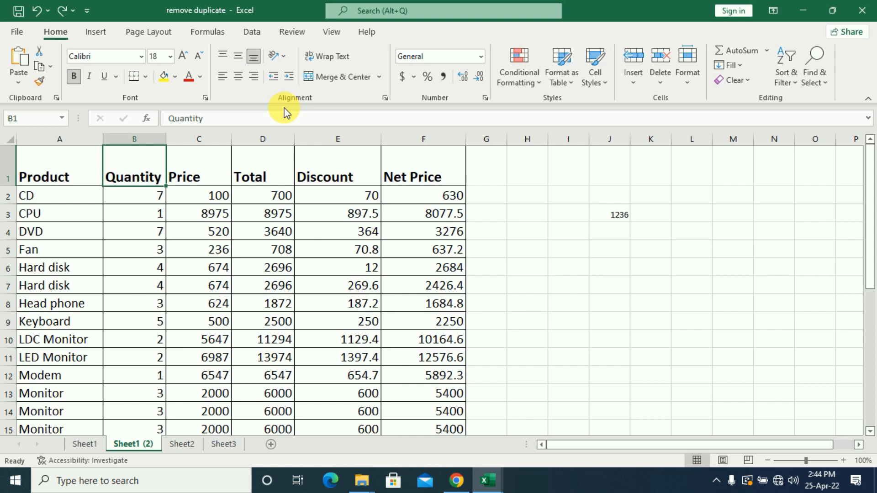
Rotate the Quantity heading up with row 1 tall enough to show it, and switch its orientation to Rotate Text Down.
{"action": "left_click", "coordinate": [284, 64]}
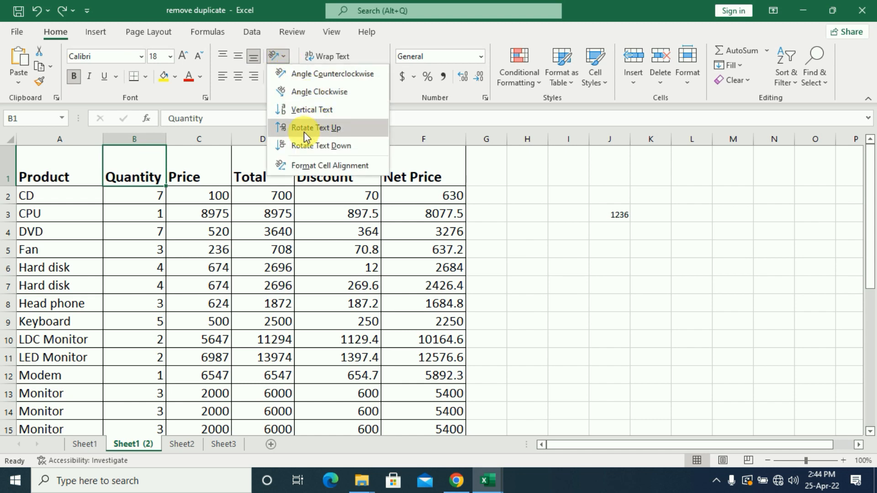
{"action": "left_click", "coordinate": [327, 134]}
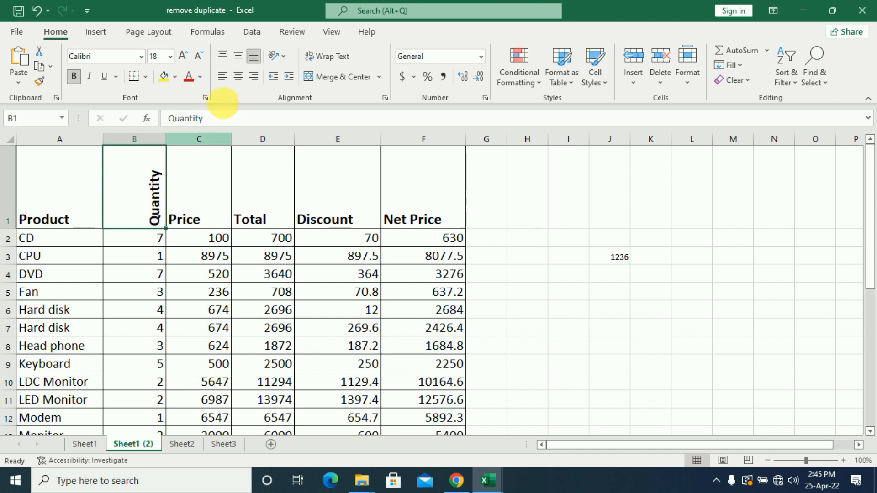
{"action": "left_click", "coordinate": [278, 57]}
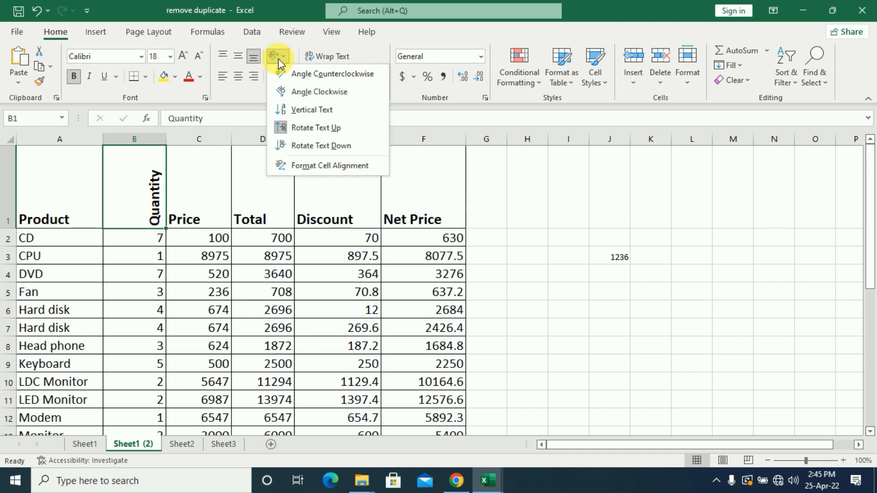
{"action": "left_click", "coordinate": [316, 147]}
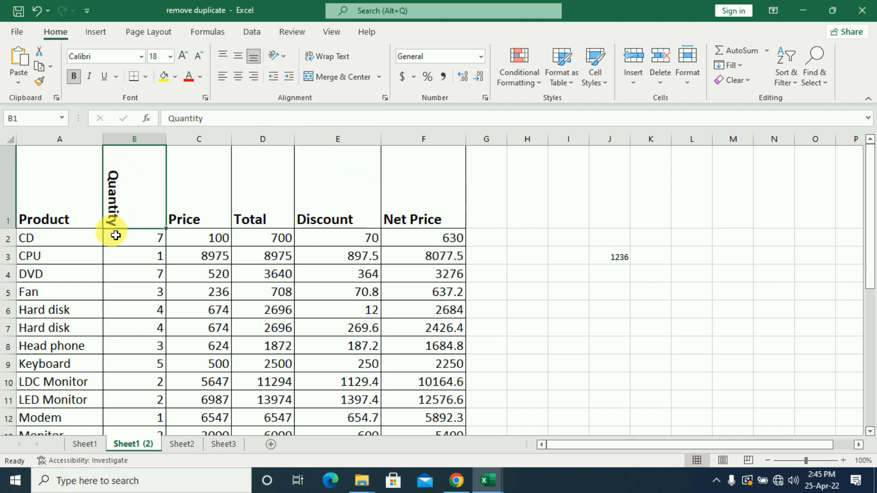
Apply Rotate Text Down to the Price, Total, Discount and Net Price headings, and select the Product heading cell.
{"action": "left_click", "coordinate": [180, 200]}
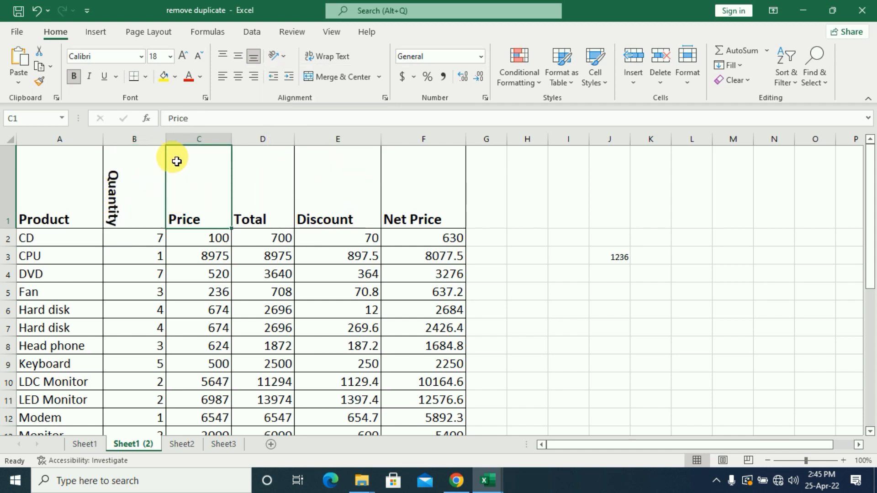
{"action": "left_click_drag", "start_coordinate": [271, 170], "coordinate": [427, 194]}
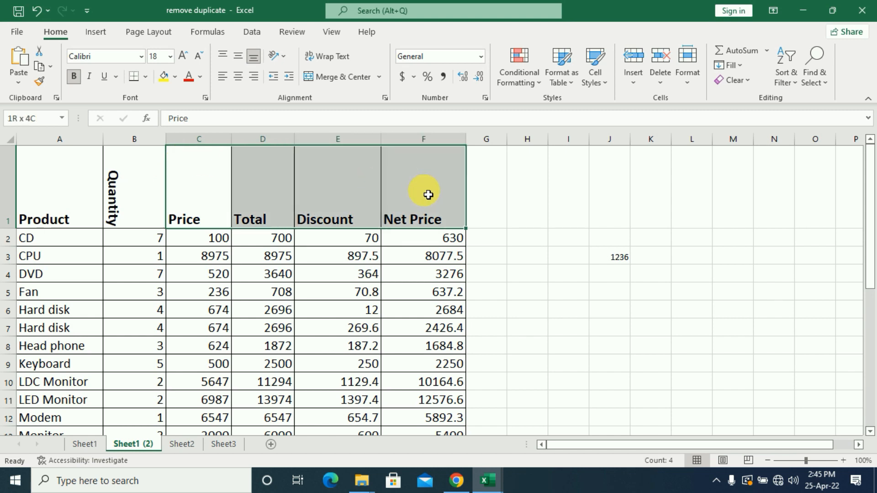
{"action": "left_click", "coordinate": [276, 56]}
{"action": "left_click", "coordinate": [302, 145]}
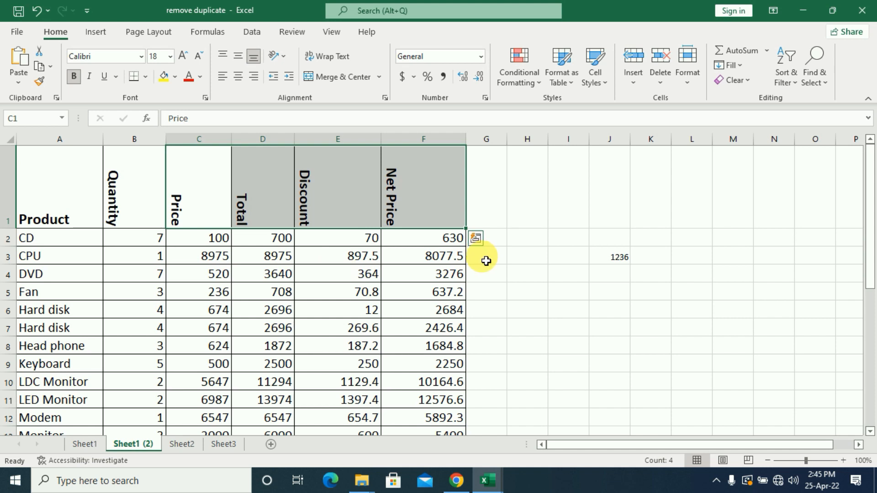
{"action": "left_click", "coordinate": [307, 308]}
{"action": "left_click", "coordinate": [85, 207]}
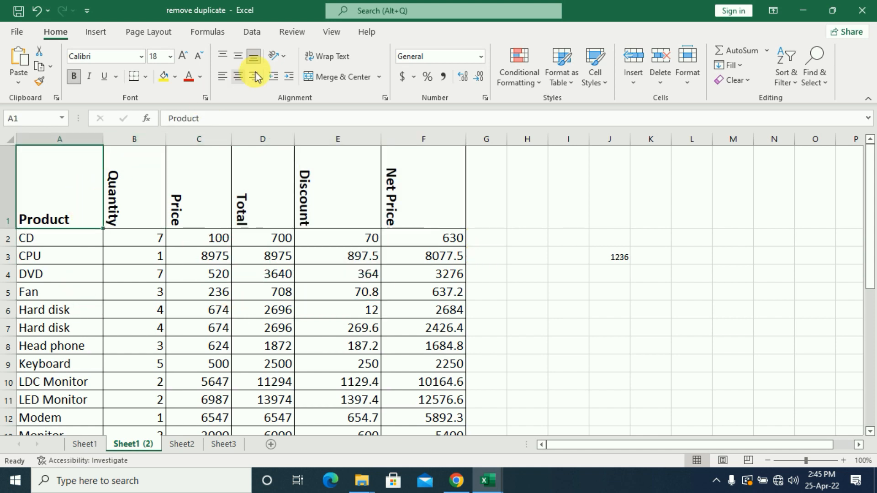
Apply Rotate Text Down to the Product heading and make the Quantity column slightly narrower.
{"action": "left_click", "coordinate": [278, 55]}
{"action": "left_click", "coordinate": [318, 146]}
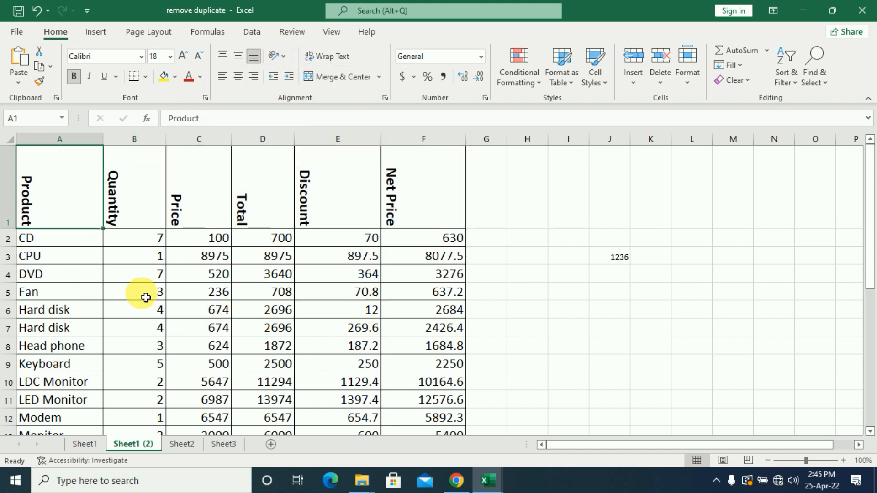
{"action": "left_click_drag", "start_coordinate": [167, 144], "coordinate": [127, 152]}
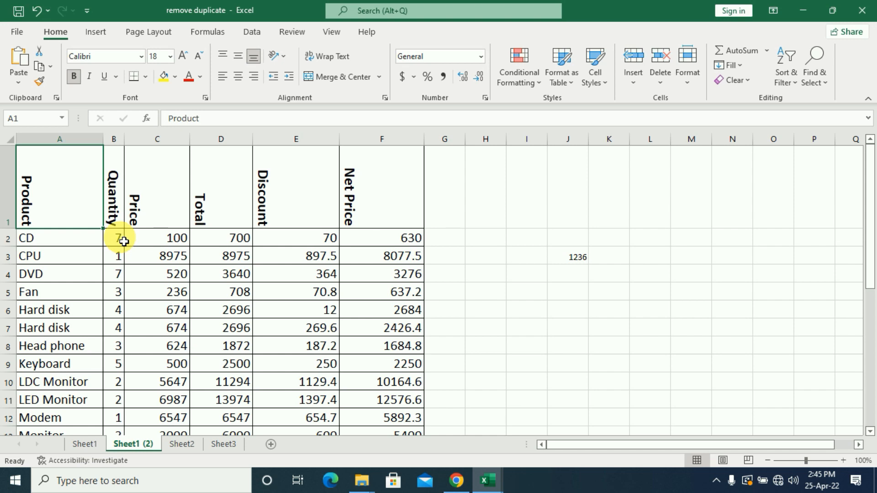
{"action": "left_click_drag", "start_coordinate": [124, 139], "coordinate": [159, 144]}
Set the Product heading's horizontal alignment to Center and vertical alignment to Top in the cell alignment settings.
{"action": "left_click", "coordinate": [283, 54]}
{"action": "left_click", "coordinate": [325, 166]}
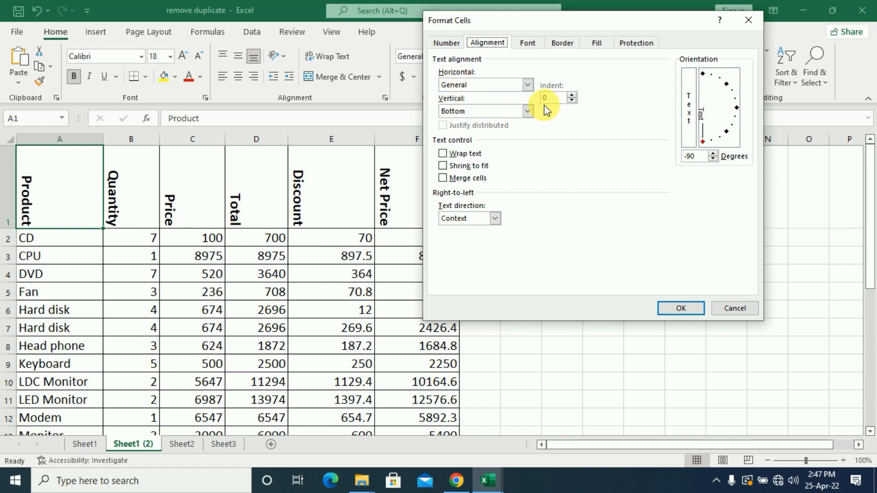
{"action": "left_click", "coordinate": [528, 86]}
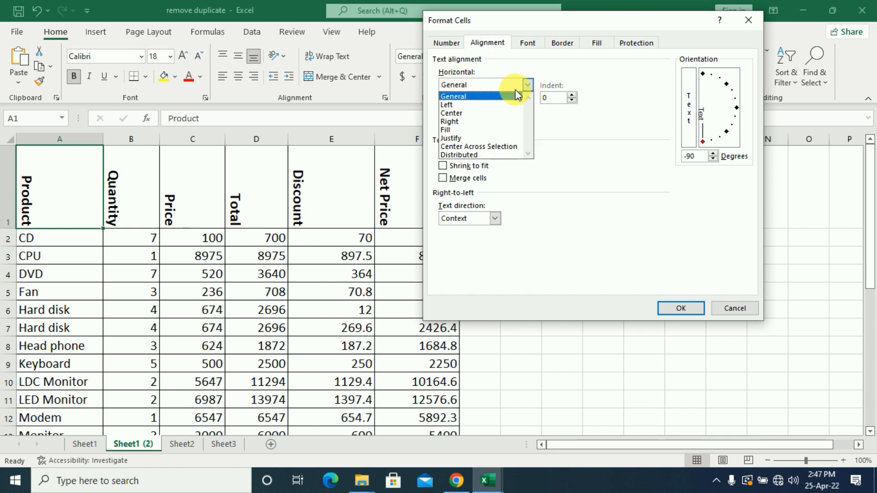
{"action": "left_click", "coordinate": [475, 113]}
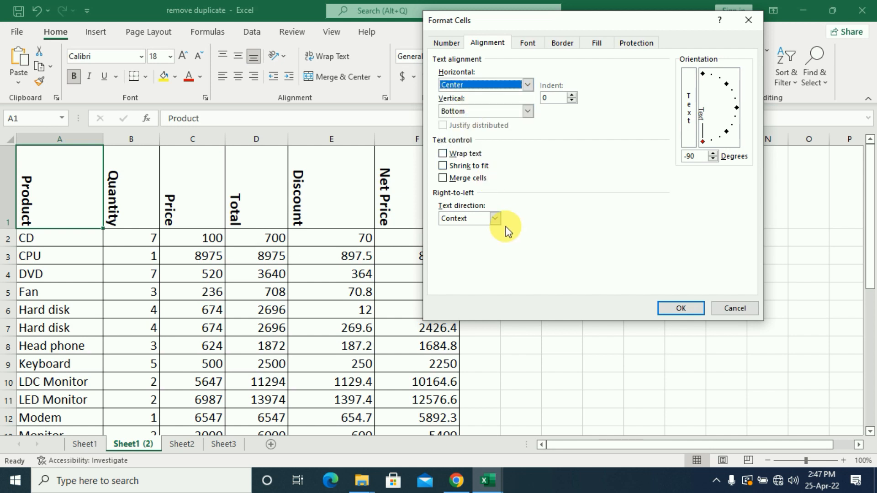
{"action": "left_click", "coordinate": [528, 111]}
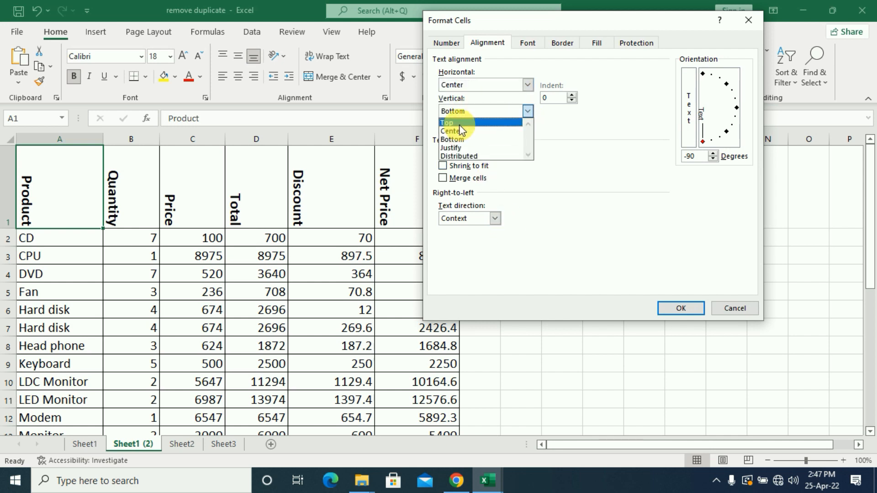
{"action": "left_click", "coordinate": [462, 121]}
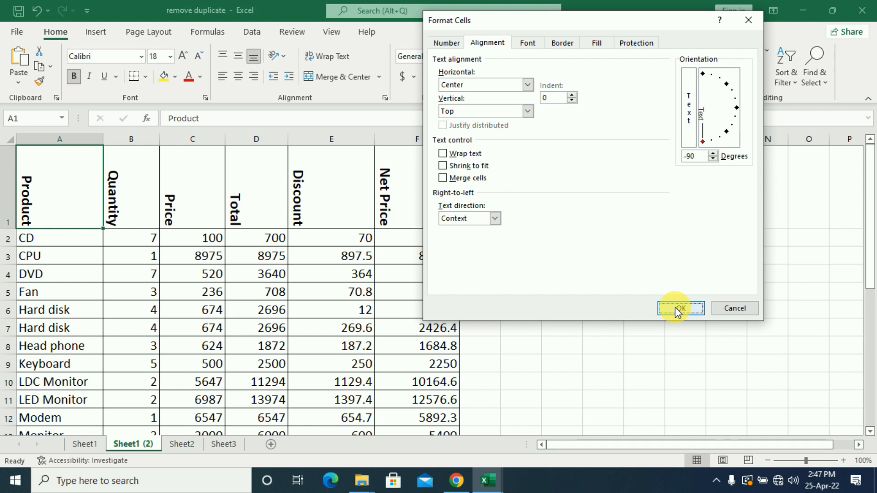
{"action": "left_click", "coordinate": [676, 309]}
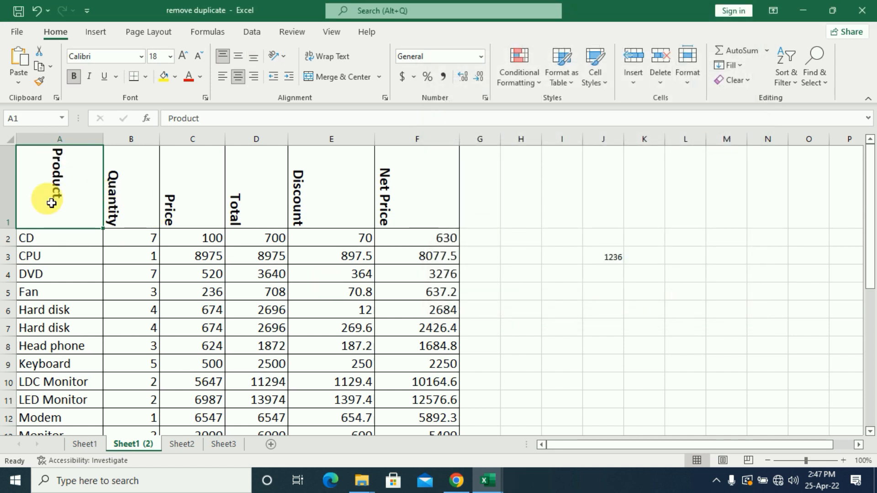
Align the Quantity, Price, Total, Discount and Net Price headings to Center horizontally and Top vertically.
{"action": "left_click", "coordinate": [114, 167]}
{"action": "left_click_drag", "start_coordinate": [182, 172], "coordinate": [404, 184]}
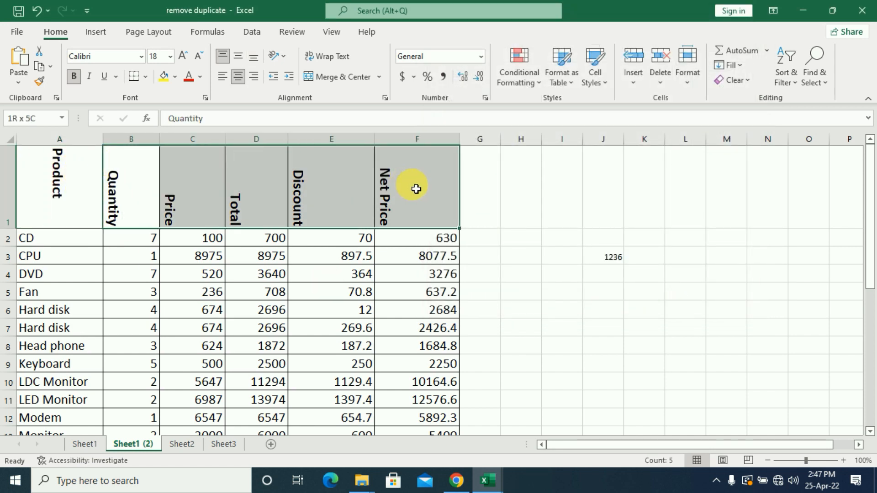
{"action": "left_click", "coordinate": [281, 60]}
{"action": "left_click", "coordinate": [300, 170]}
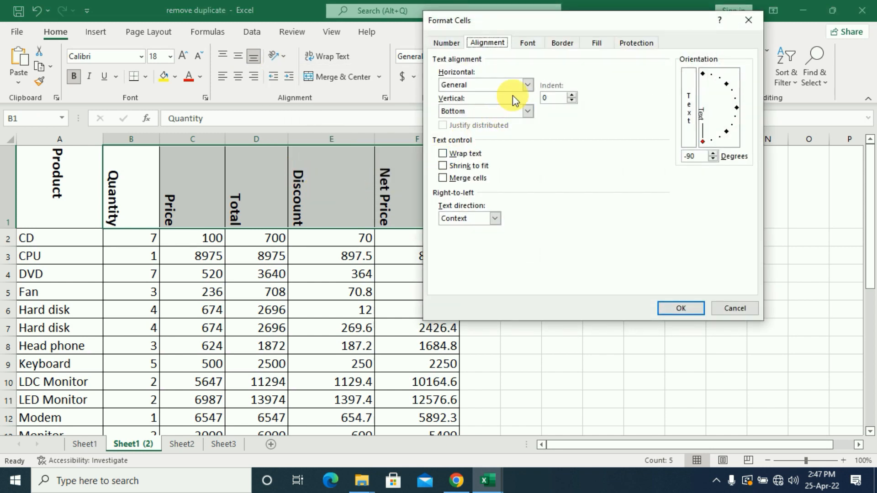
{"action": "left_click", "coordinate": [527, 85]}
{"action": "left_click", "coordinate": [467, 114]}
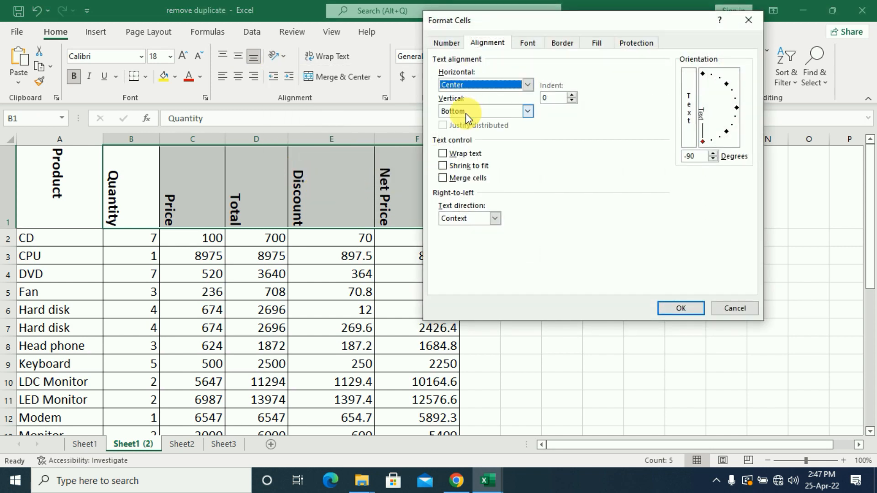
{"action": "left_click", "coordinate": [527, 111]}
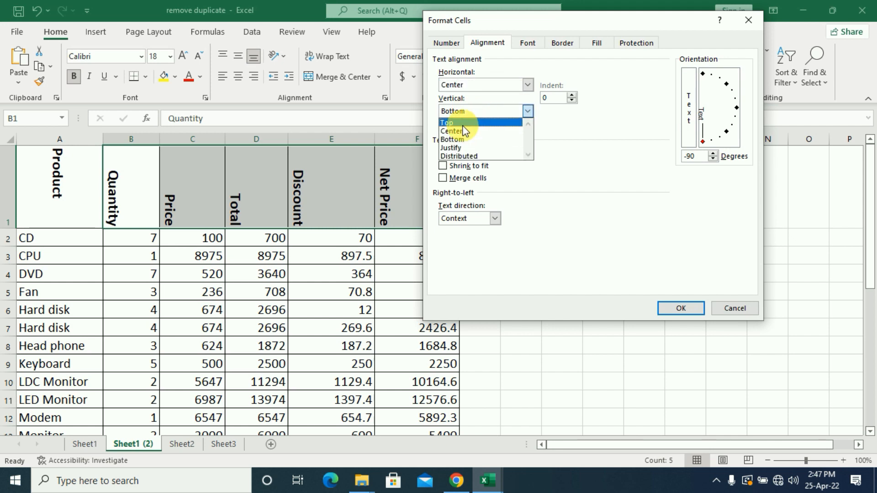
{"action": "left_click", "coordinate": [463, 125]}
{"action": "left_click", "coordinate": [692, 308]}
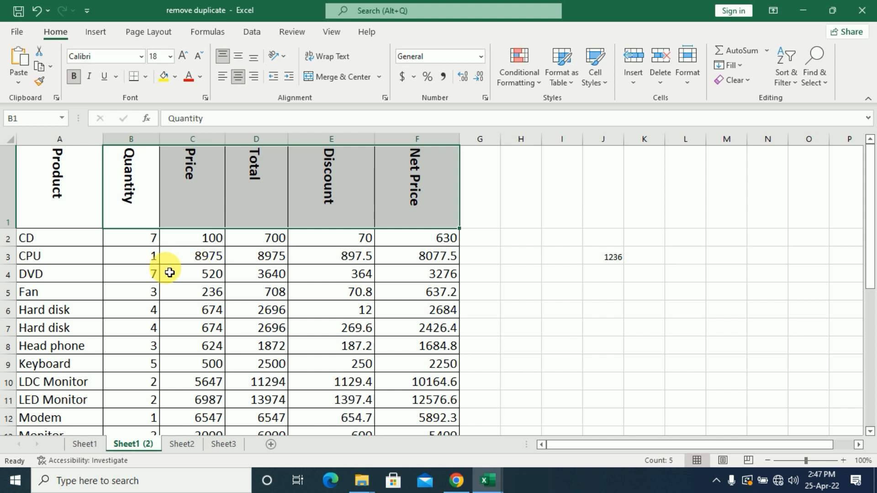
Reduce the height of row 1 so it fits the rotated headings more closely.
{"action": "left_click", "coordinate": [284, 57]}
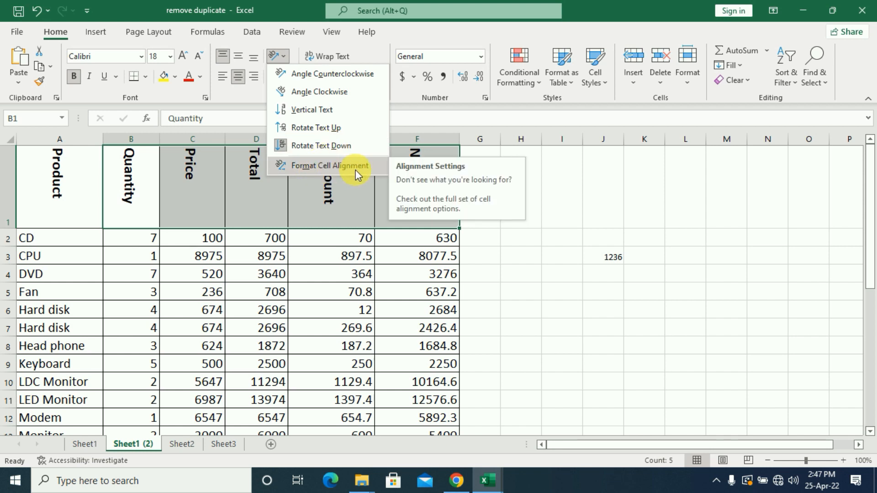
{"action": "left_click", "coordinate": [12, 231]}
{"action": "mouse_move", "coordinate": [13, 229]}
{"action": "left_mouse_down"}
{"action": "mouse_move", "coordinate": [12, 204]}
{"action": "mouse_move", "coordinate": [13, 214]}
{"action": "left_mouse_up"}
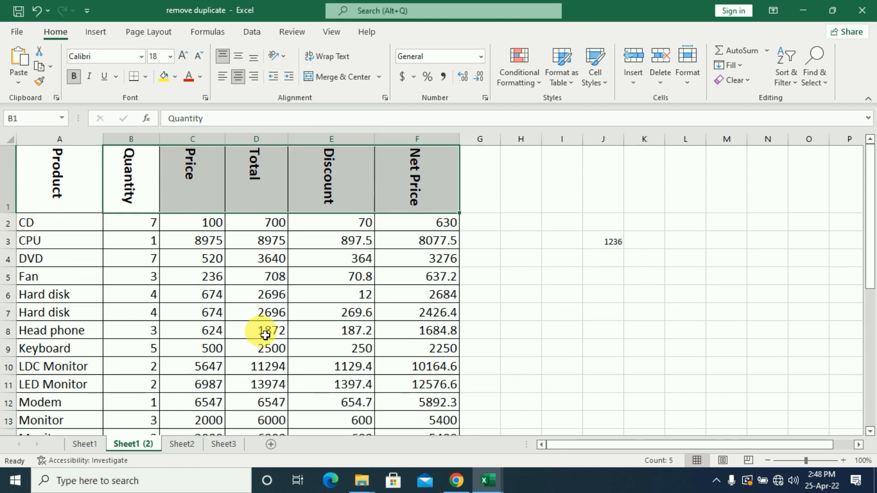
Try a text orientation of -39 degrees on the Quantity to Net Price headings, and undo it.
{"action": "left_click", "coordinate": [283, 62]}
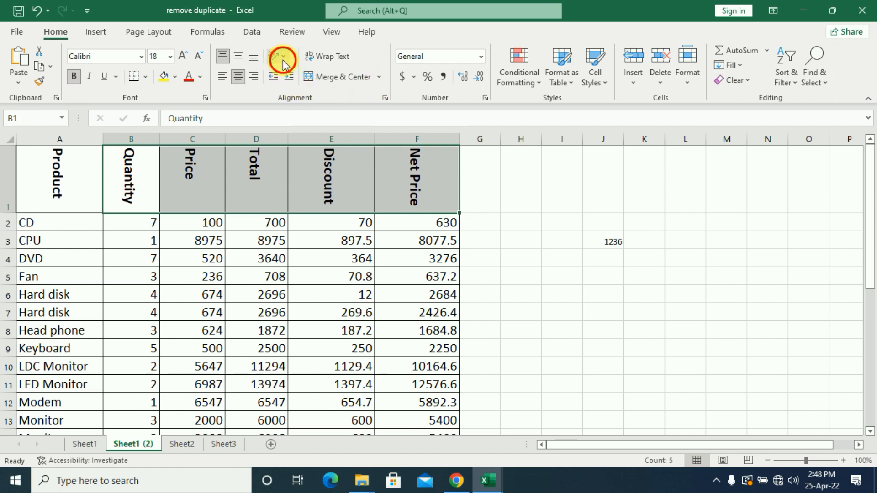
{"action": "left_click", "coordinate": [309, 168]}
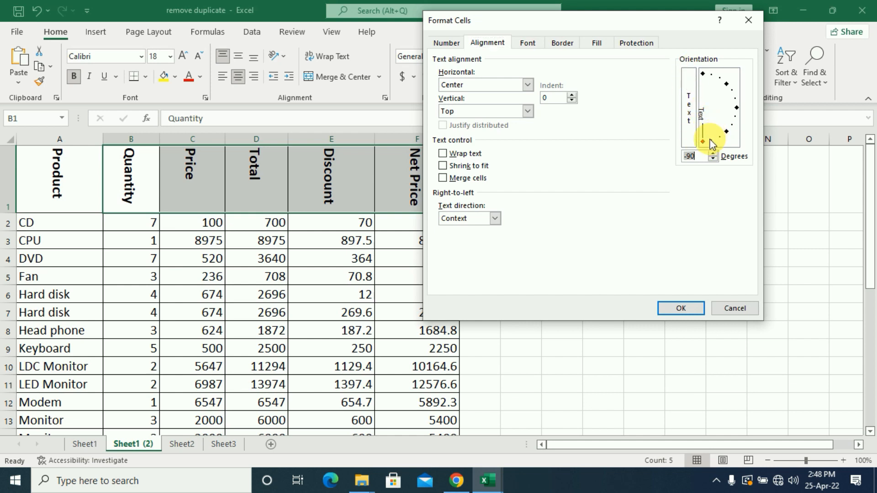
{"action": "left_click_drag", "start_coordinate": [704, 142], "coordinate": [727, 128]}
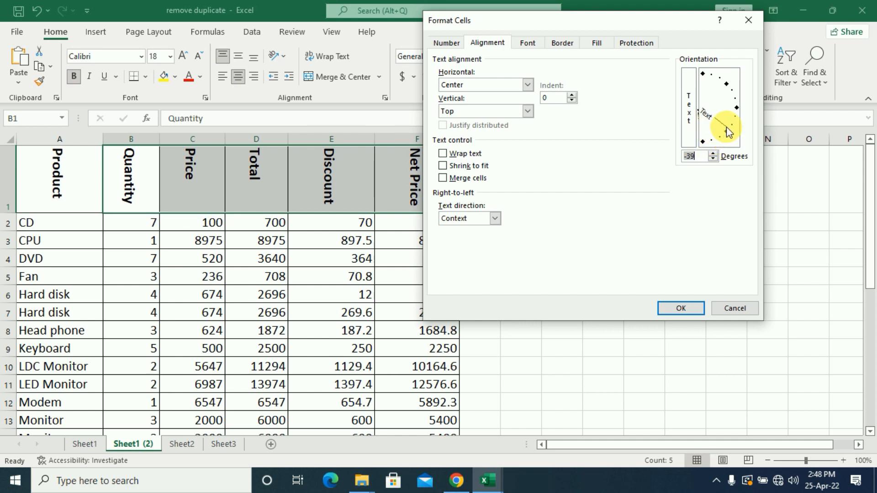
{"action": "left_click", "coordinate": [690, 308]}
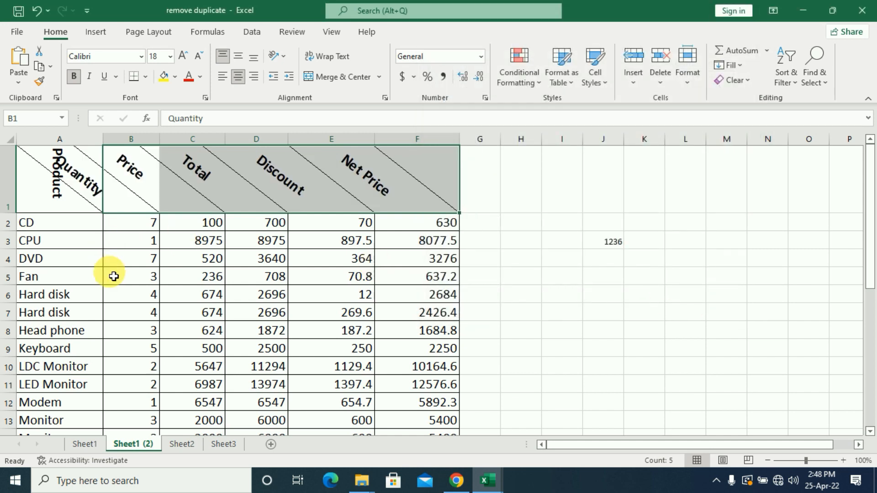
{"action": "key", "text": "ctrl+z"}
Select all six headings from Product to Net Price and set their text orientation to -75 degrees.
{"action": "left_click_drag", "start_coordinate": [57, 165], "coordinate": [413, 170]}
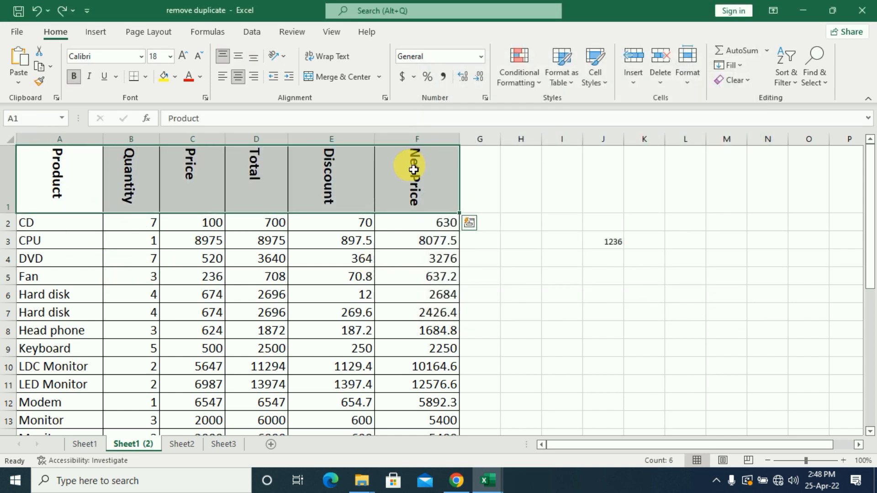
{"action": "left_click", "coordinate": [282, 55]}
{"action": "left_click", "coordinate": [329, 166]}
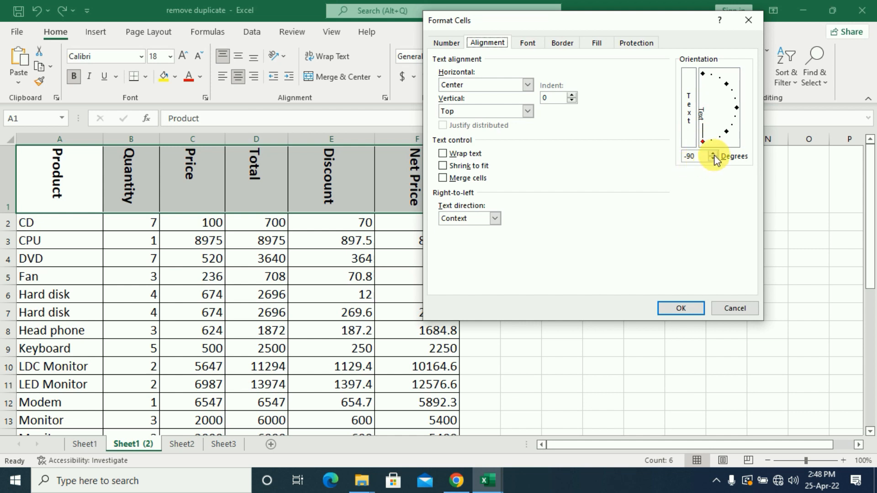
{"action": "left_click", "coordinate": [714, 155]}
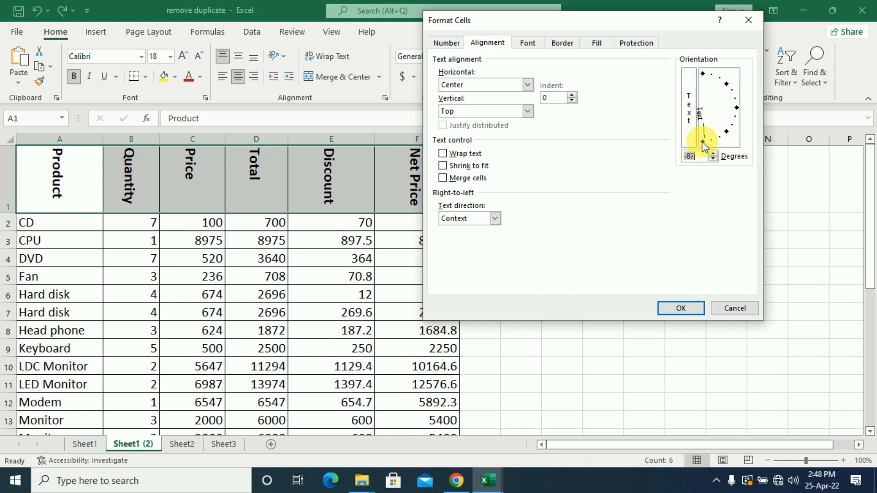
{"action": "mouse_move", "coordinate": [704, 146]}
{"action": "left_mouse_down"}
{"action": "mouse_move", "coordinate": [727, 121]}
{"action": "mouse_move", "coordinate": [716, 143]}
{"action": "left_mouse_up"}
{"action": "left_click", "coordinate": [689, 308]}
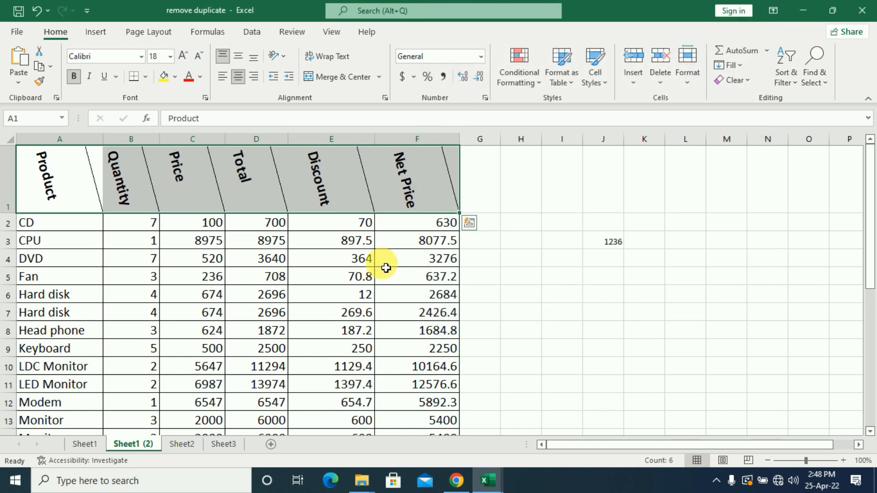
Set the text orientation of all six selected headings to 75 degrees.
{"action": "left_click", "coordinate": [278, 58]}
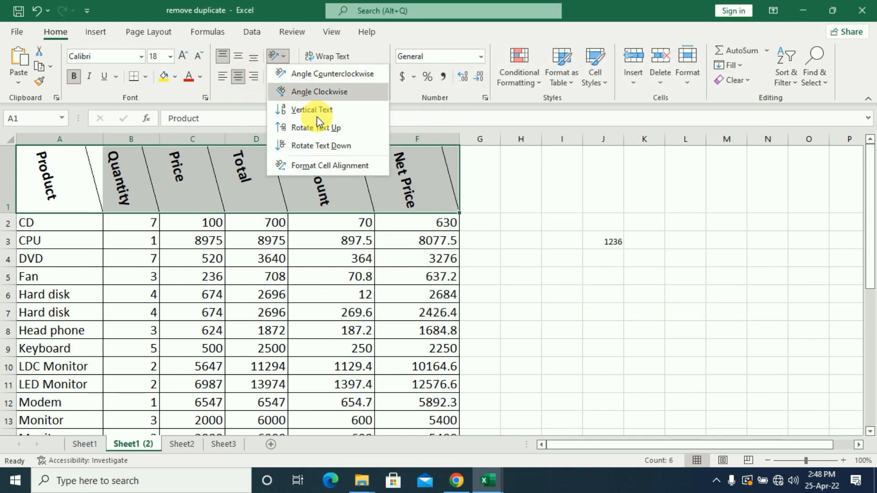
{"action": "left_click", "coordinate": [324, 168]}
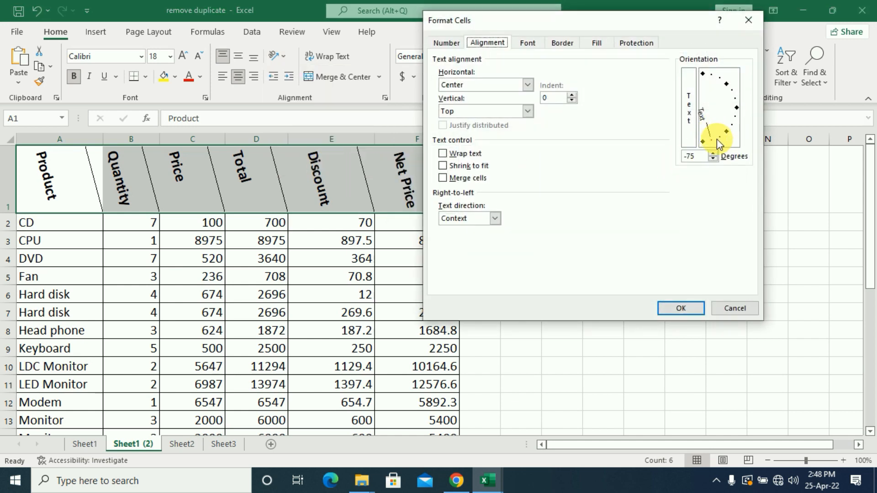
{"action": "left_click_drag", "start_coordinate": [704, 145], "coordinate": [712, 87]}
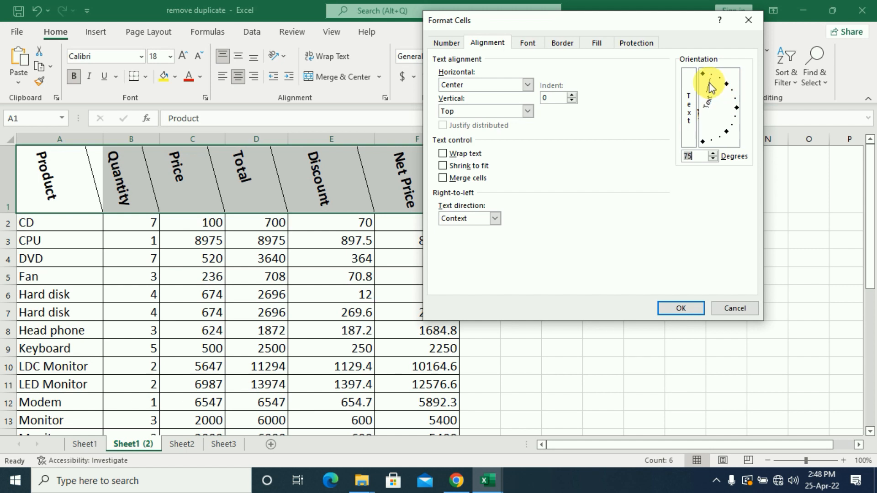
{"action": "left_click", "coordinate": [698, 309]}
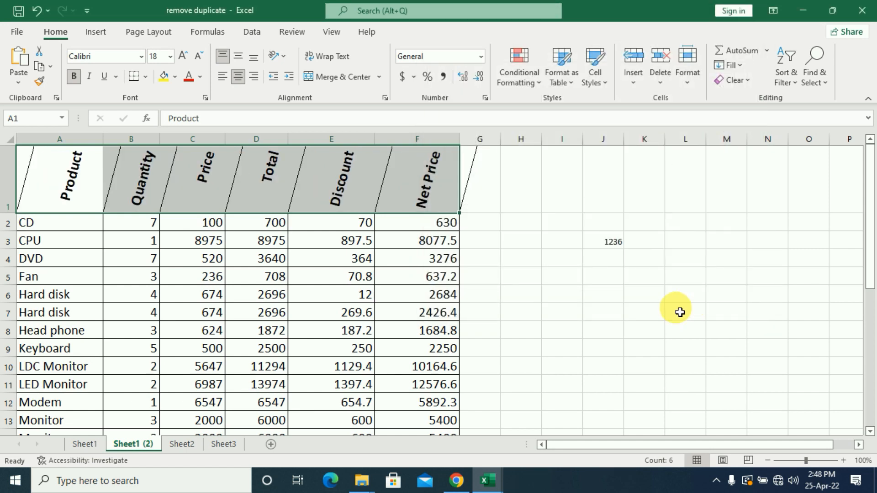
Look over the cell alignment settings for cell F7 and close them without applying changes.
{"action": "left_click", "coordinate": [424, 312]}
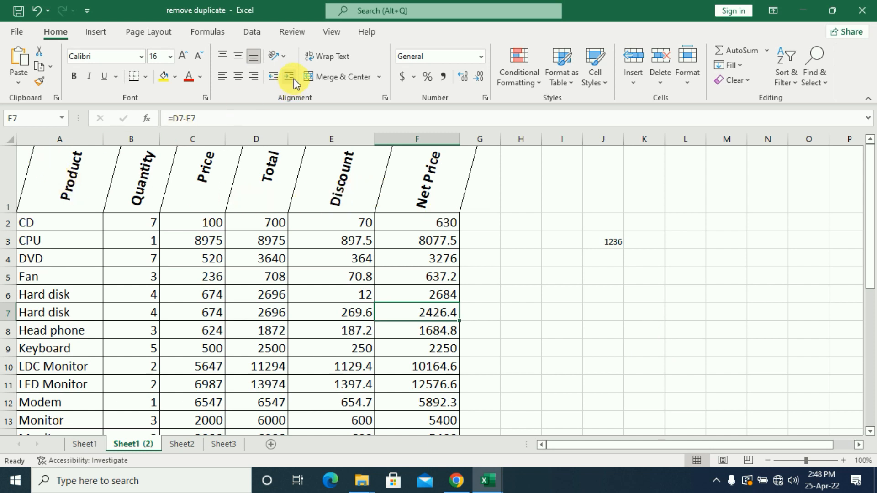
{"action": "left_click", "coordinate": [276, 56]}
{"action": "left_click", "coordinate": [320, 166]}
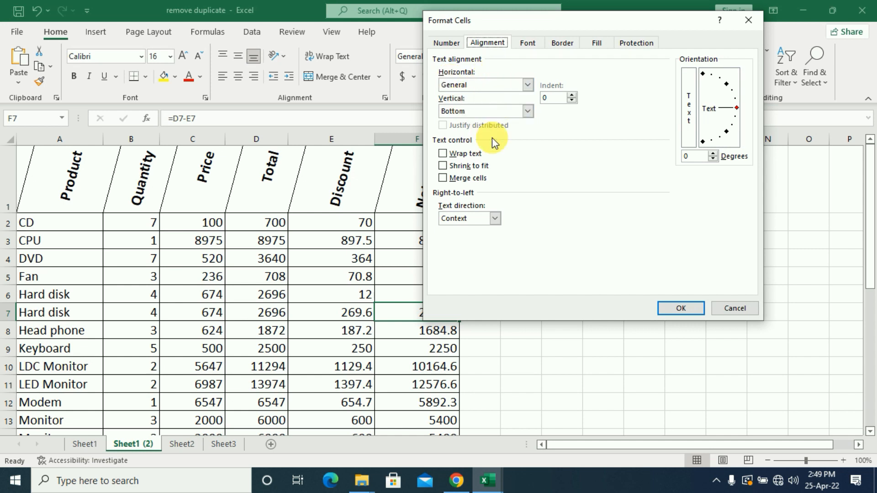
{"action": "left_click", "coordinate": [732, 313]}
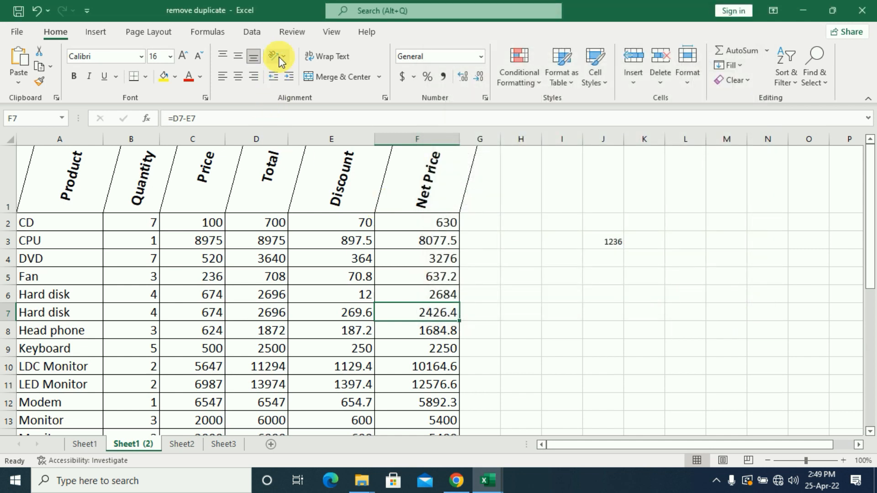